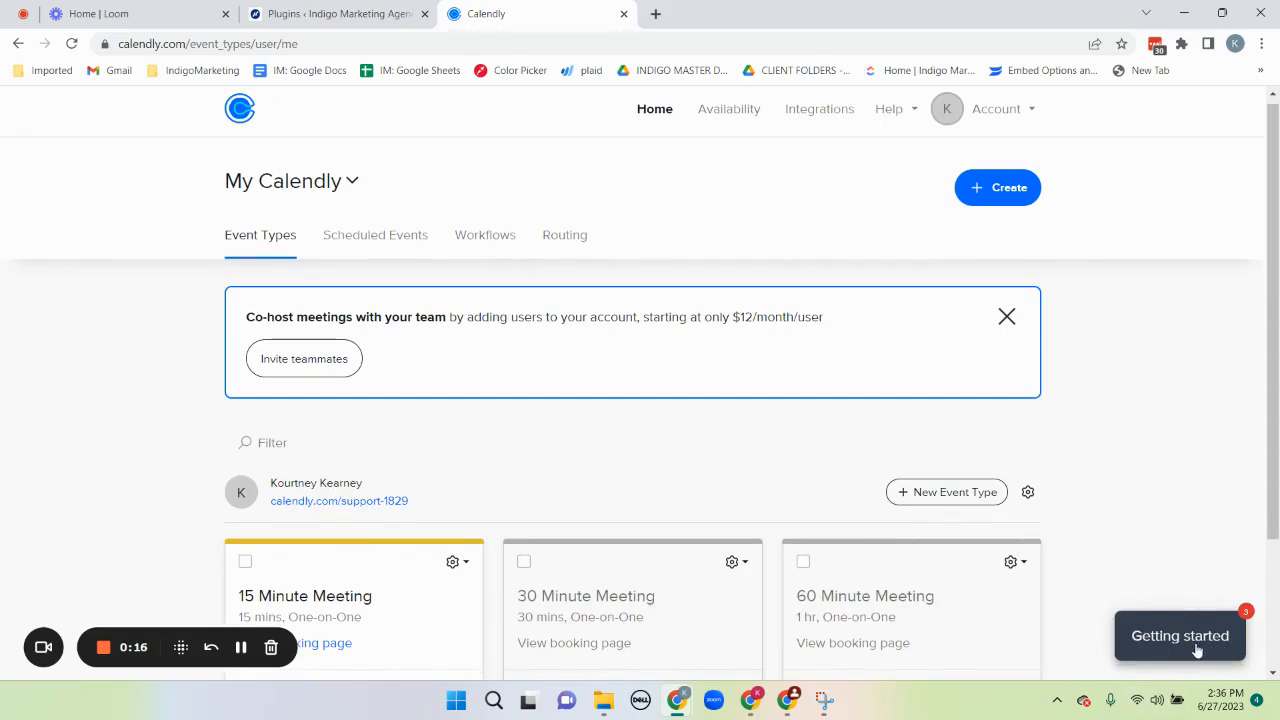
scroll(1188, 539, "down", 2)
scroll(1188, 539, "up", 2)
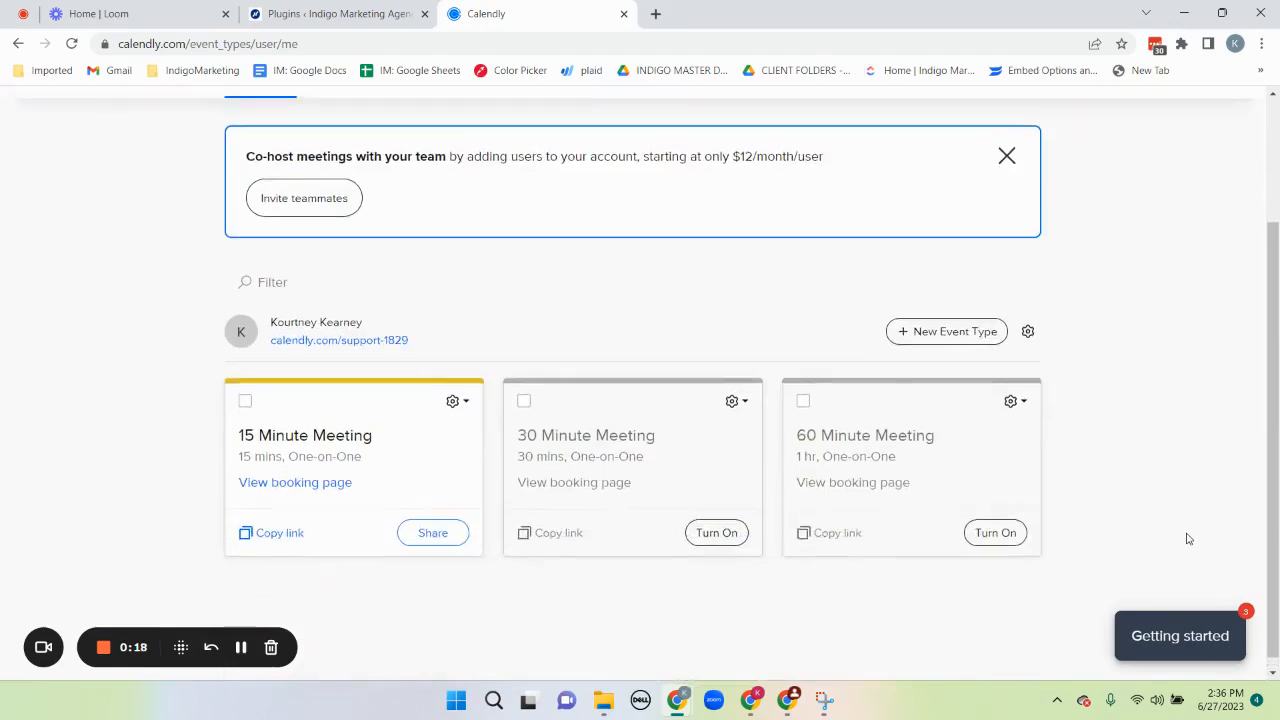
scroll(1188, 539, "down", 2)
scroll(1188, 539, "up", 2)
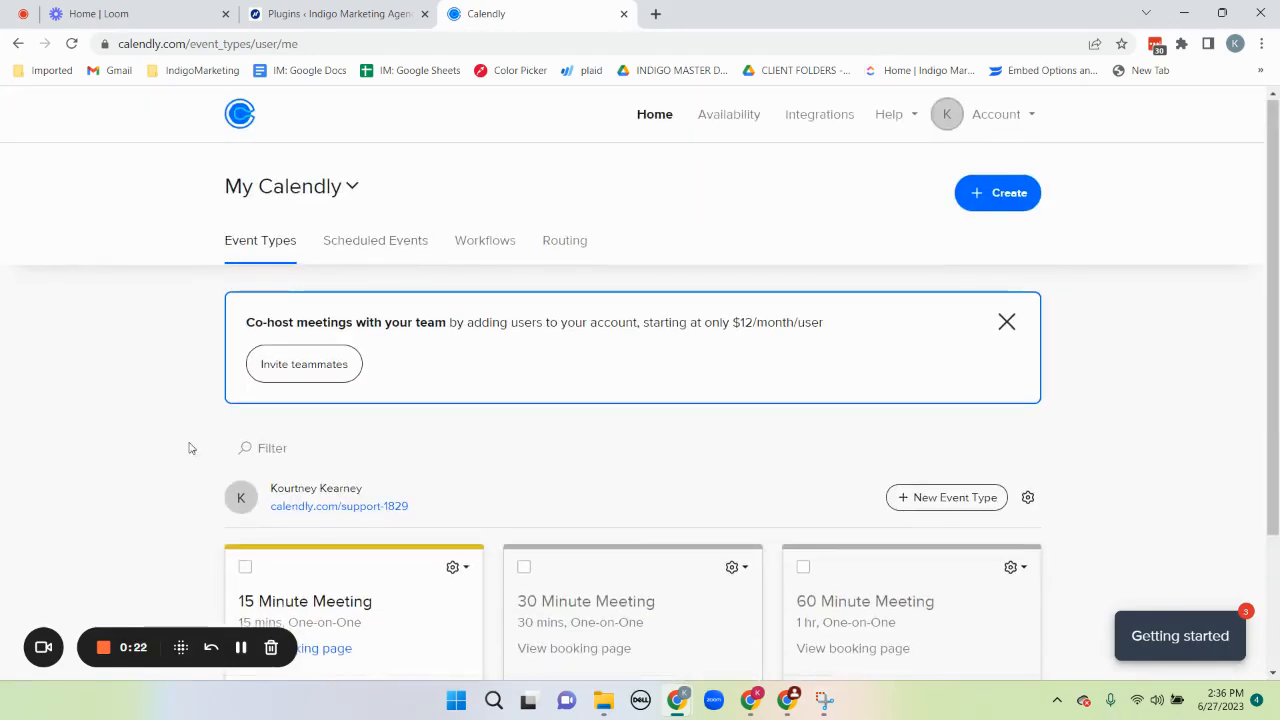
Open the 15 Minute Meeting event type and bring up its sharing options for adding it to a website
scroll(189, 446, "down", 2)
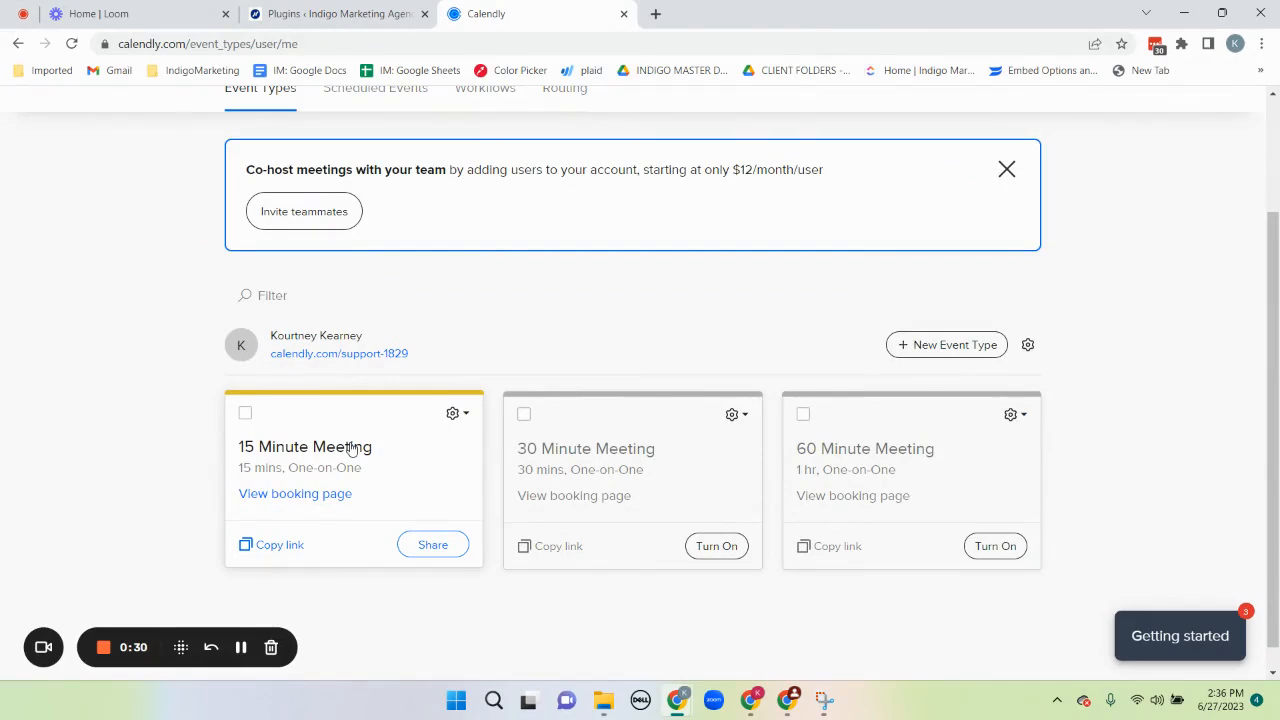
left_click(316, 450)
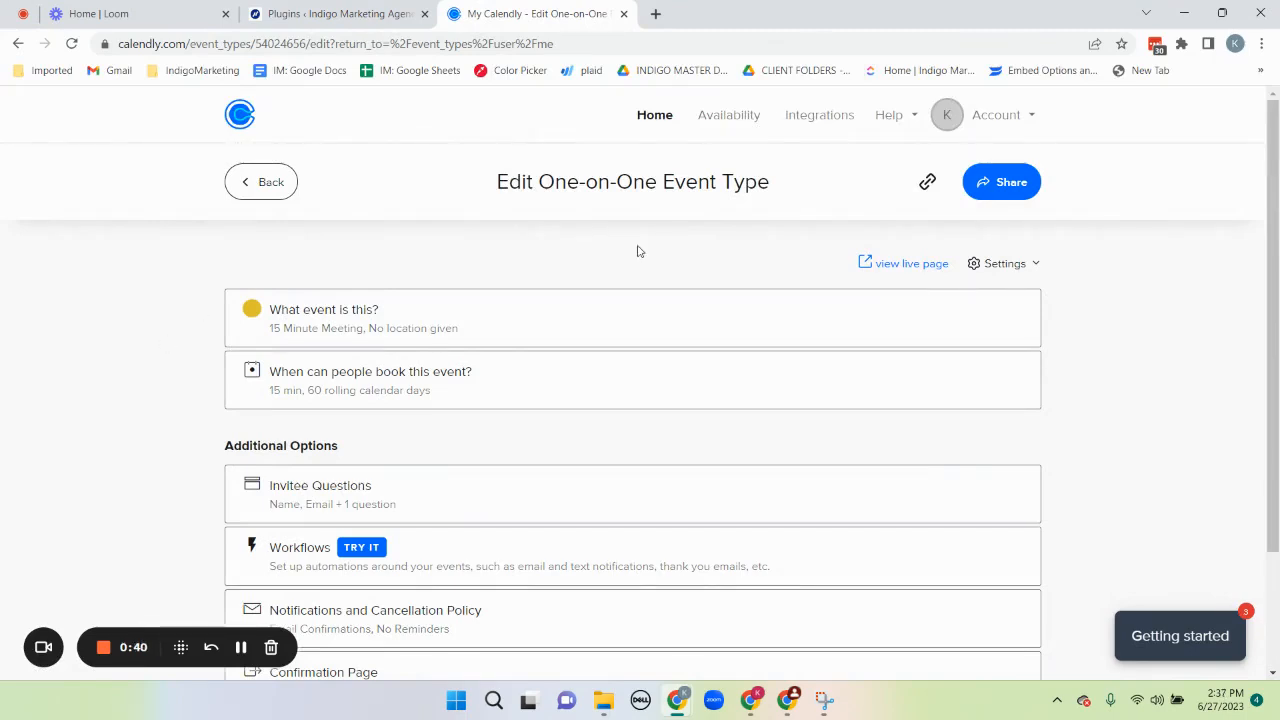
left_click(995, 191)
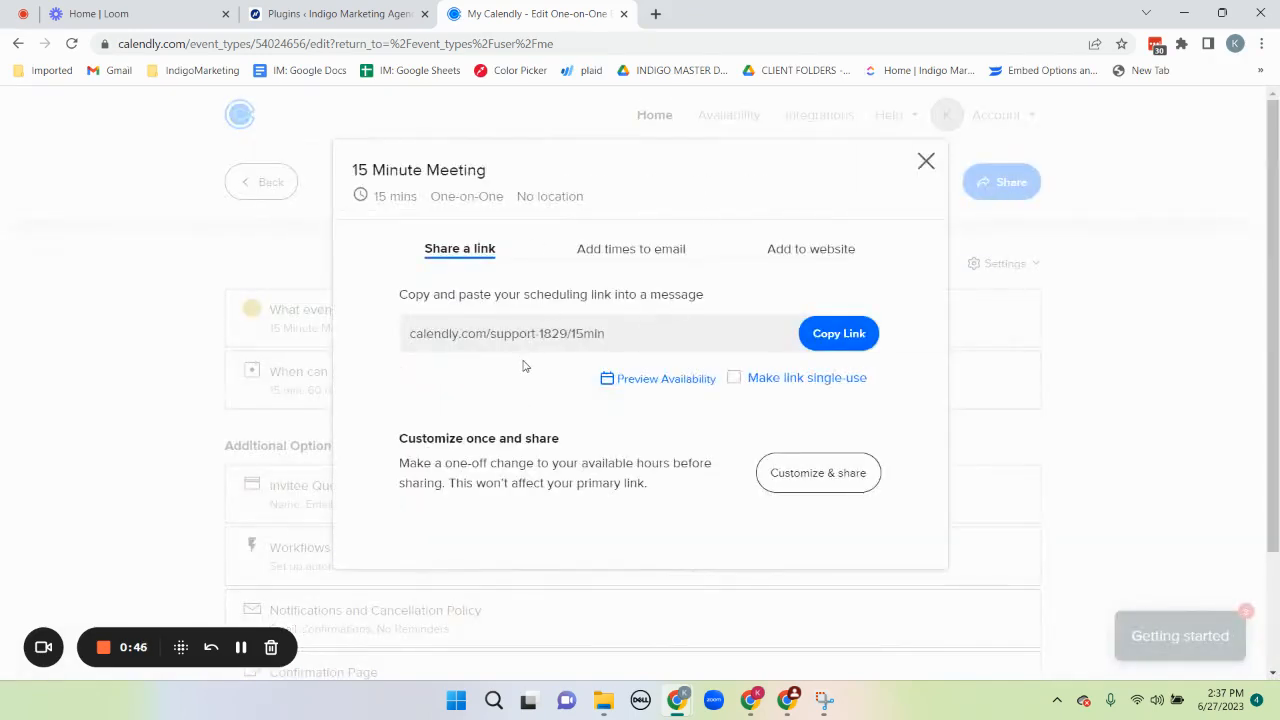
left_click(807, 258)
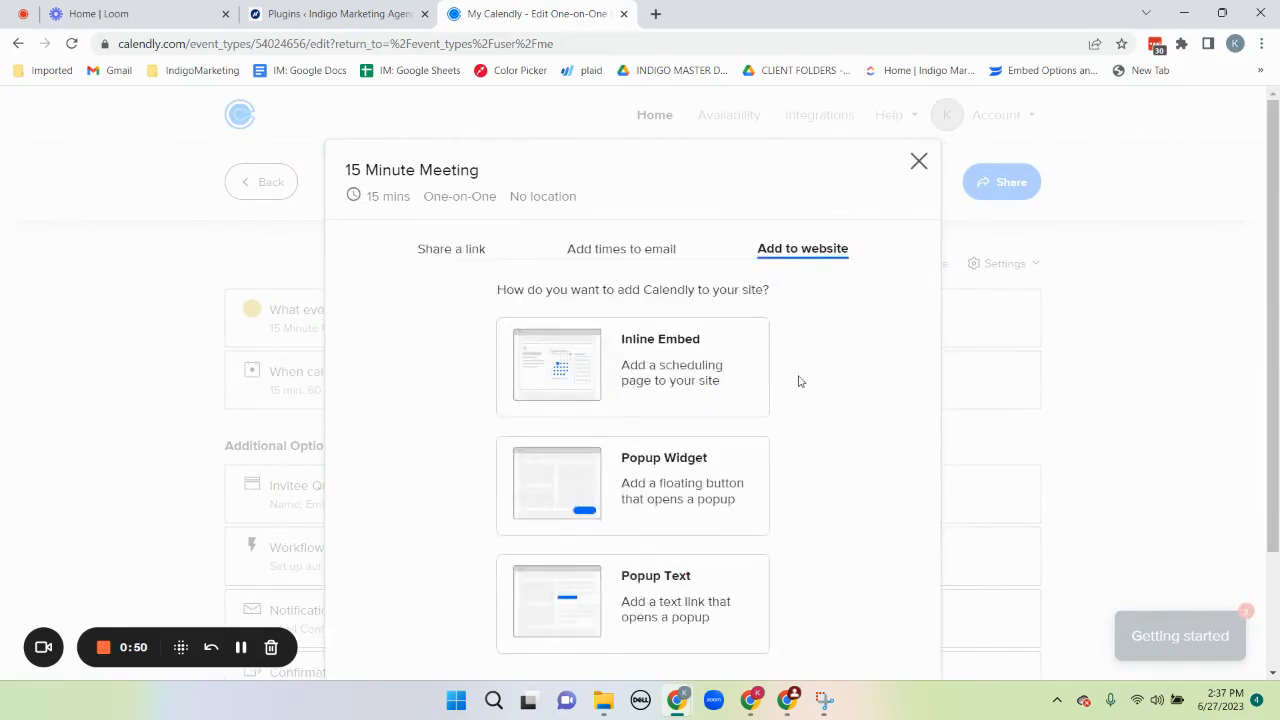
Choose the Popup Widget embed type and continue to its settings and embed code
scroll(799, 397, "down", 1)
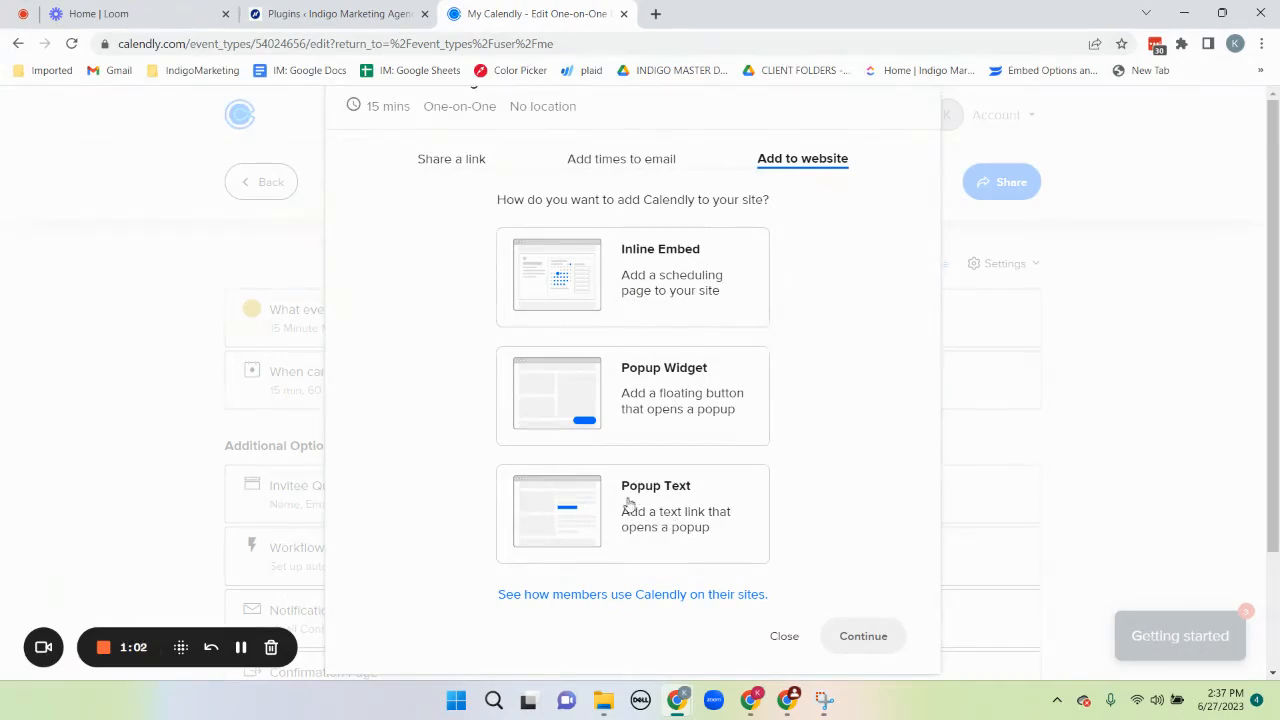
left_click(615, 409)
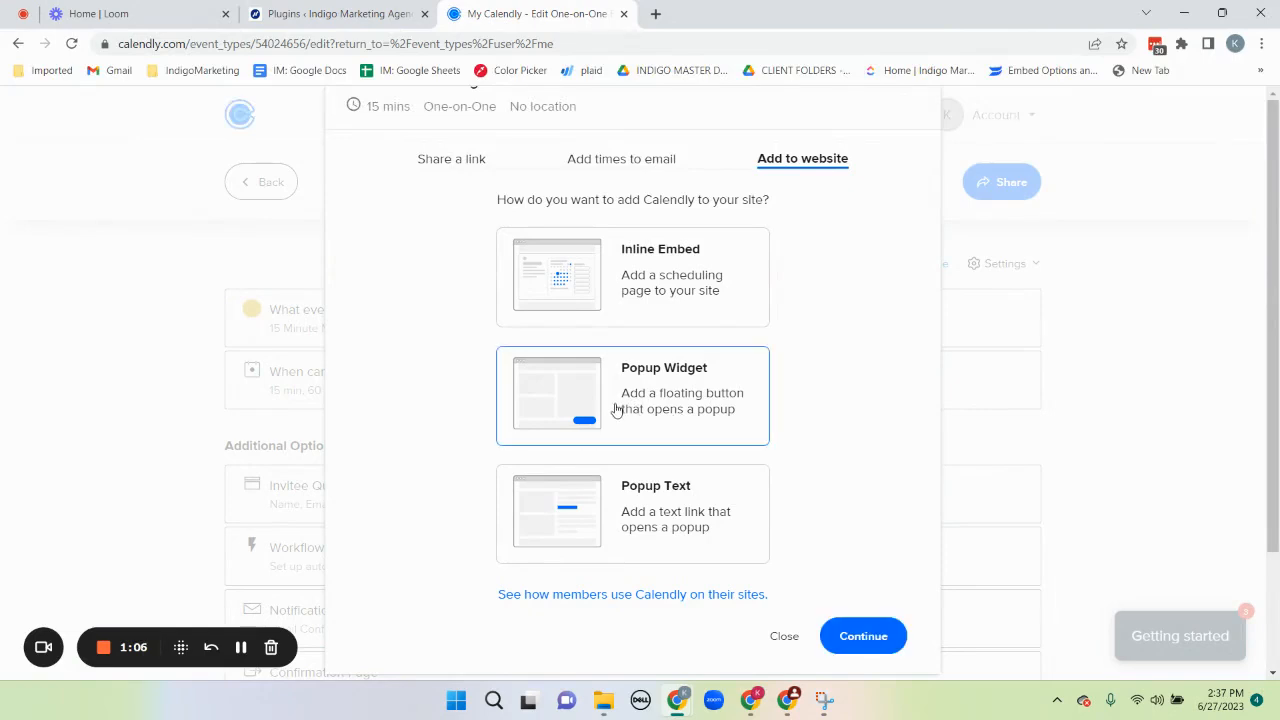
left_click(852, 636)
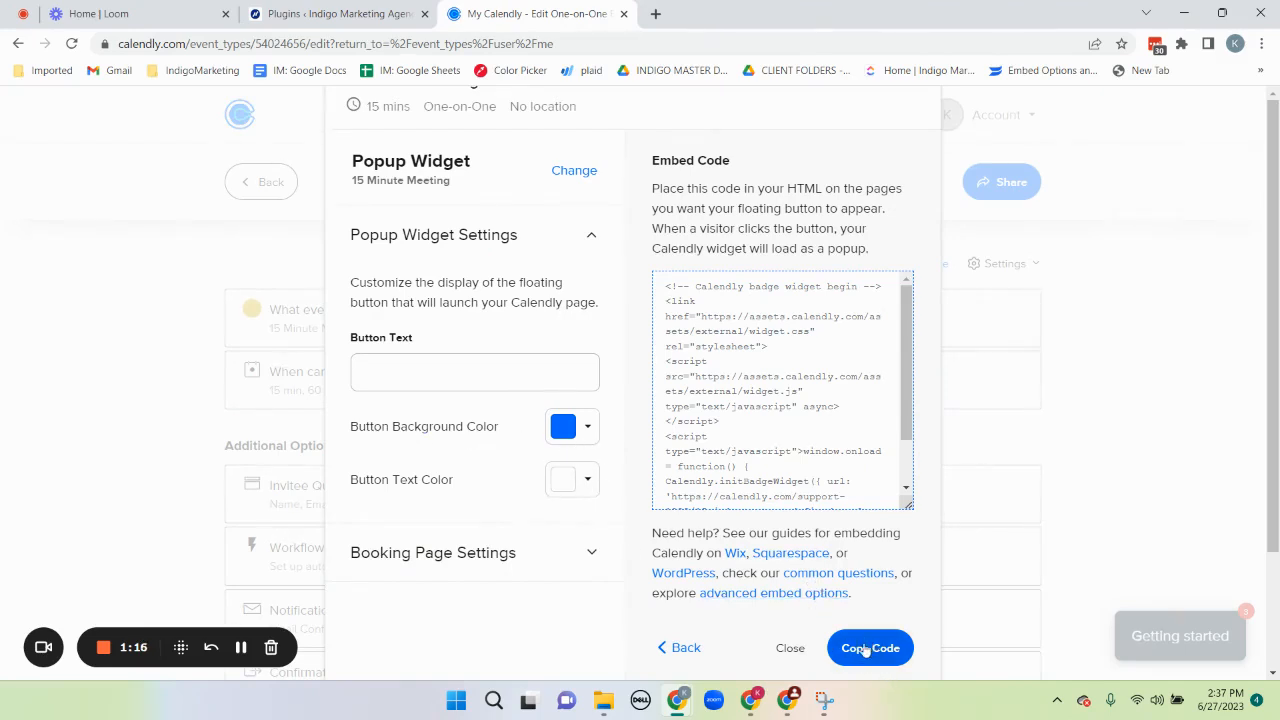
Set the popup widget's button text to "Schedule Now" and copy the embed code
left_click(411, 376)
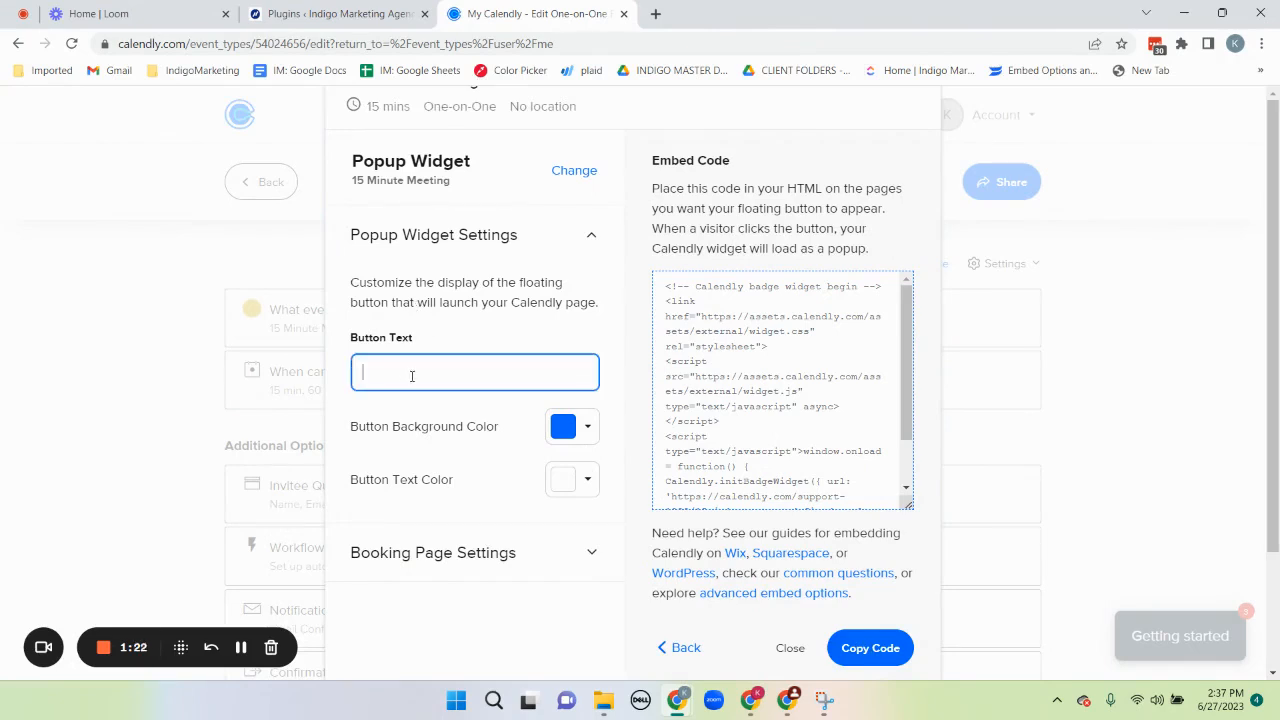
type("Schedule Now")
scroll(767, 378, "down", 2)
scroll(767, 378, "up", 2)
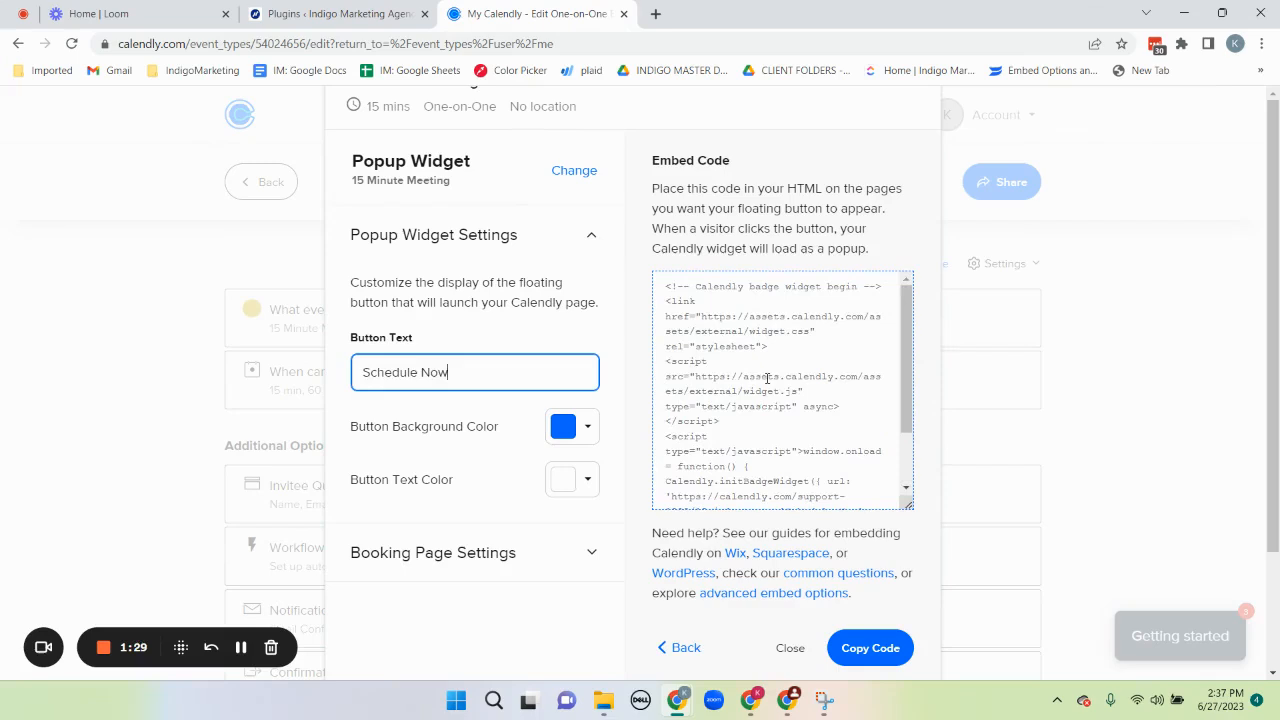
left_click(856, 648)
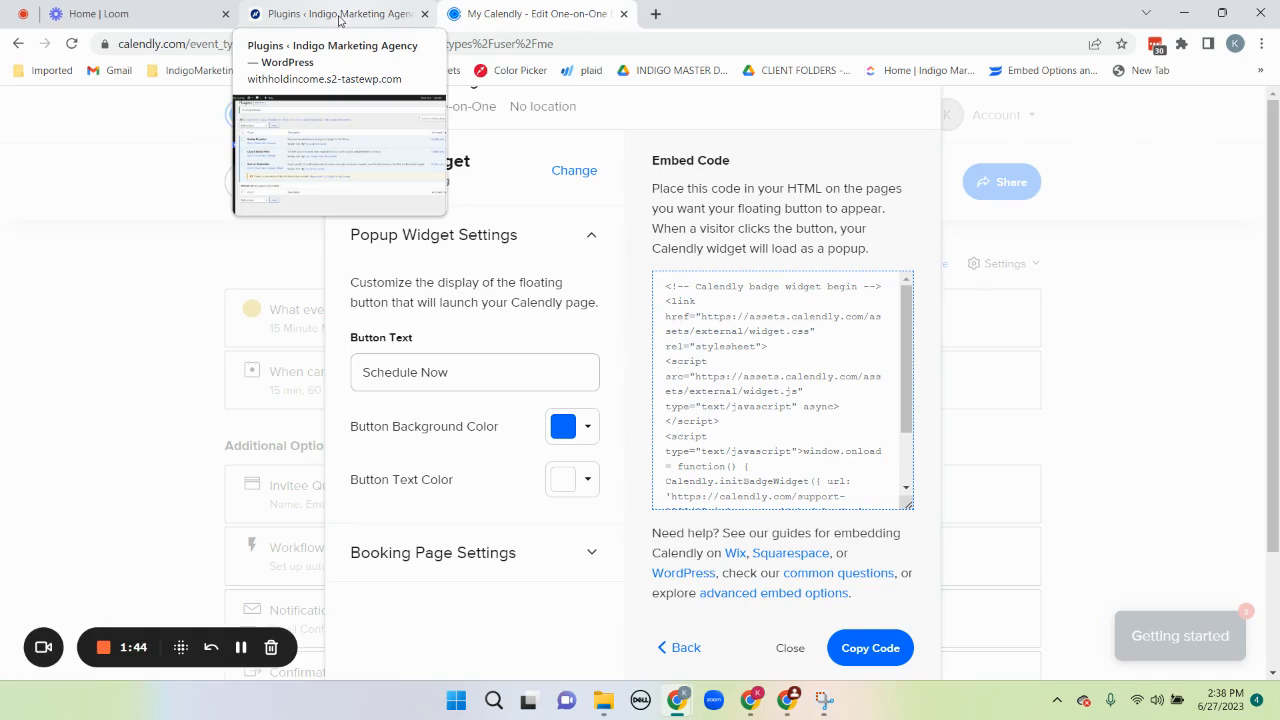
Switch to the WordPress admin and search for new plugins with the keyword "insert headers"
left_click(339, 16)
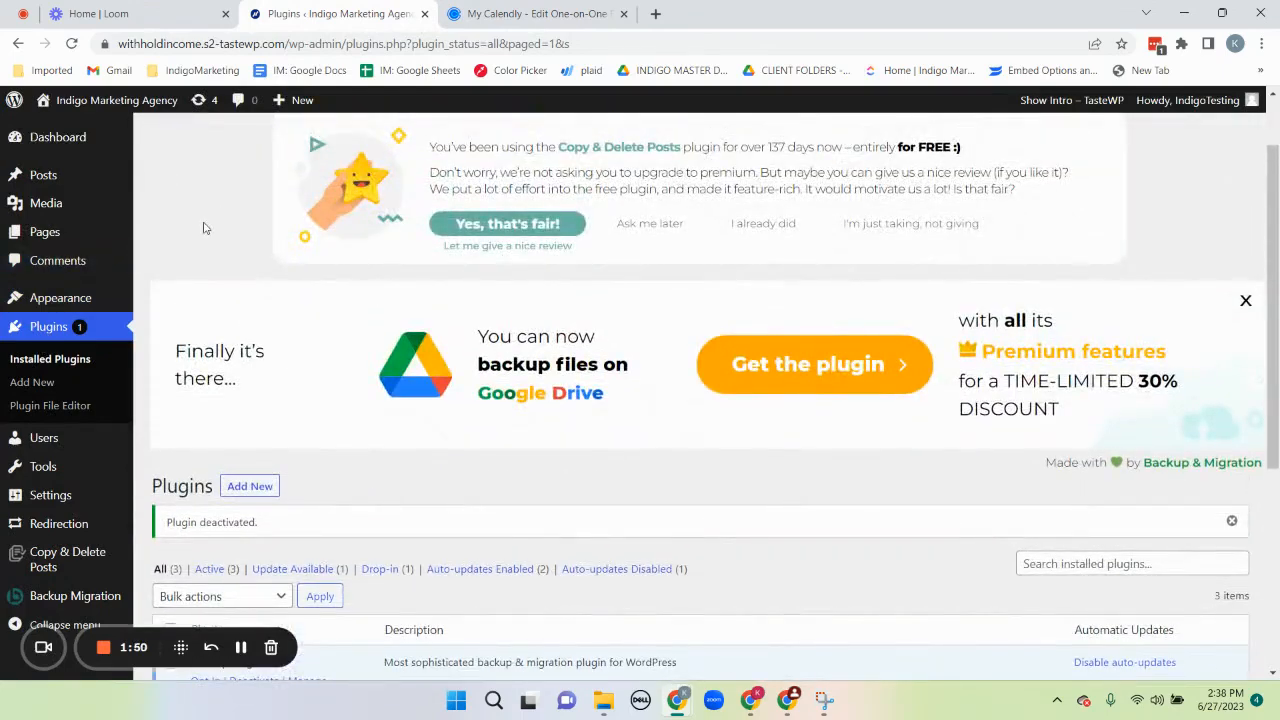
scroll(204, 227, "down", 2)
scroll(204, 227, "down", 2)
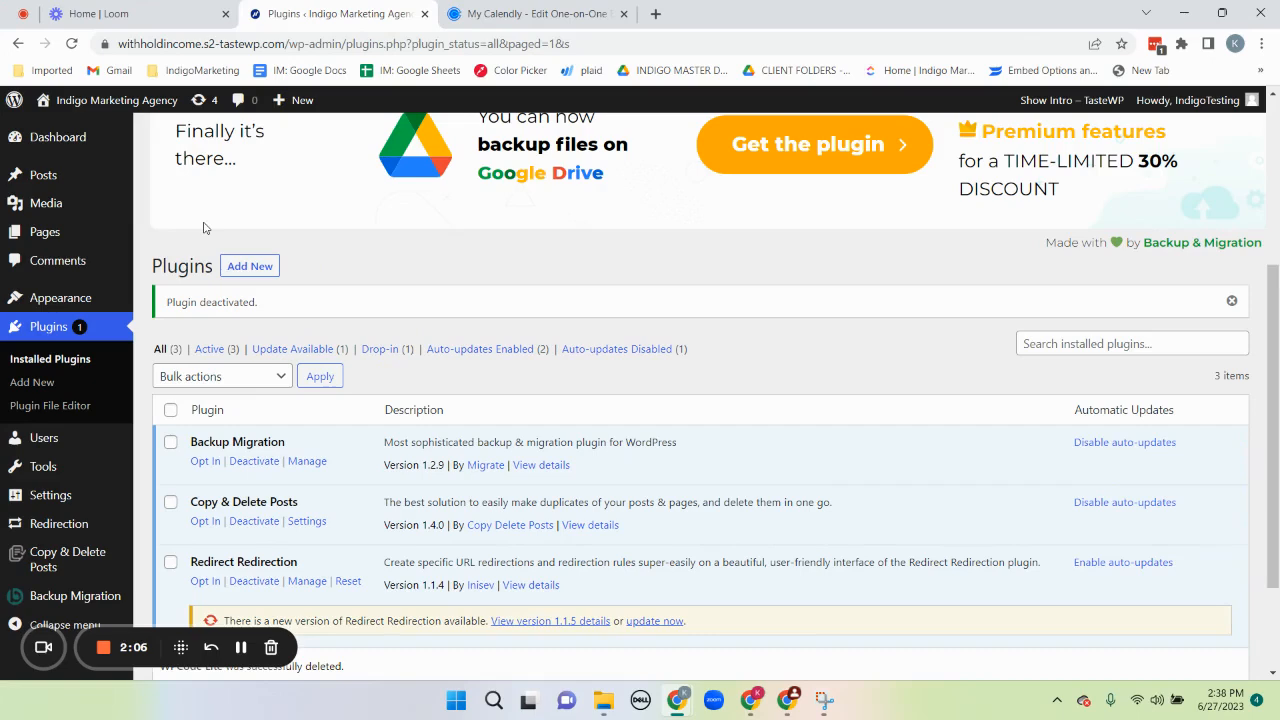
left_click(259, 265)
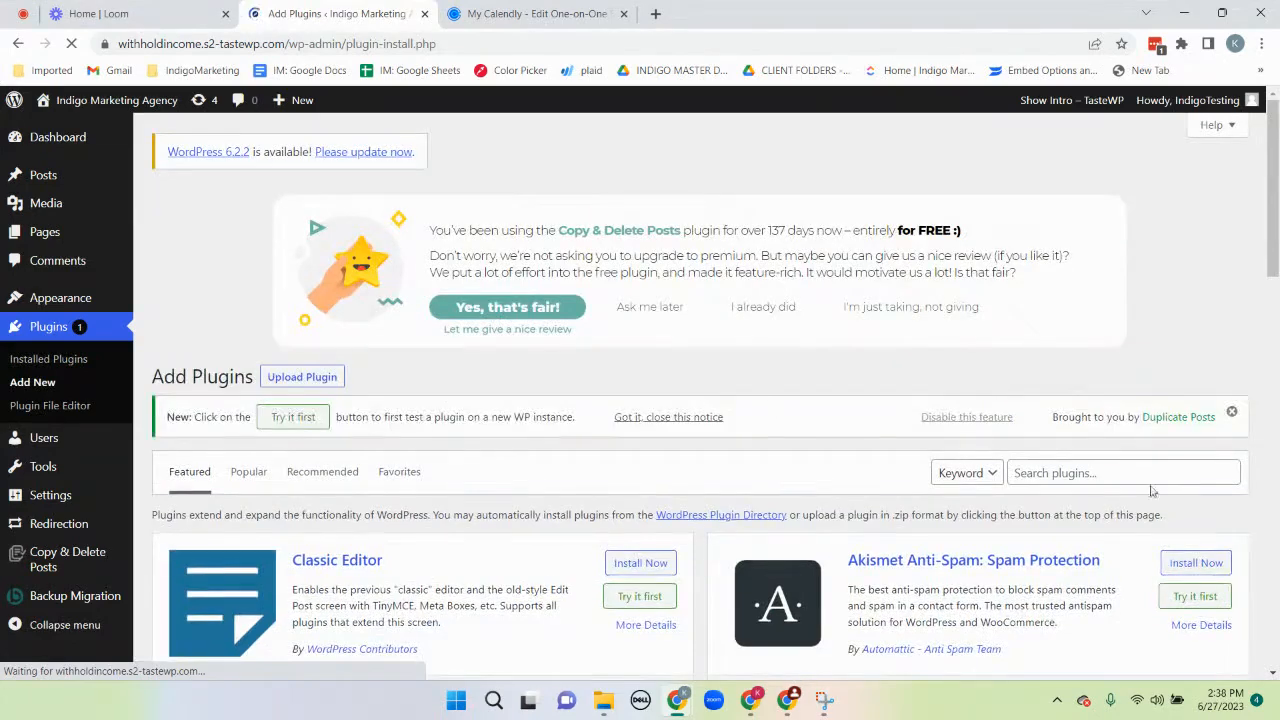
left_click(1137, 470)
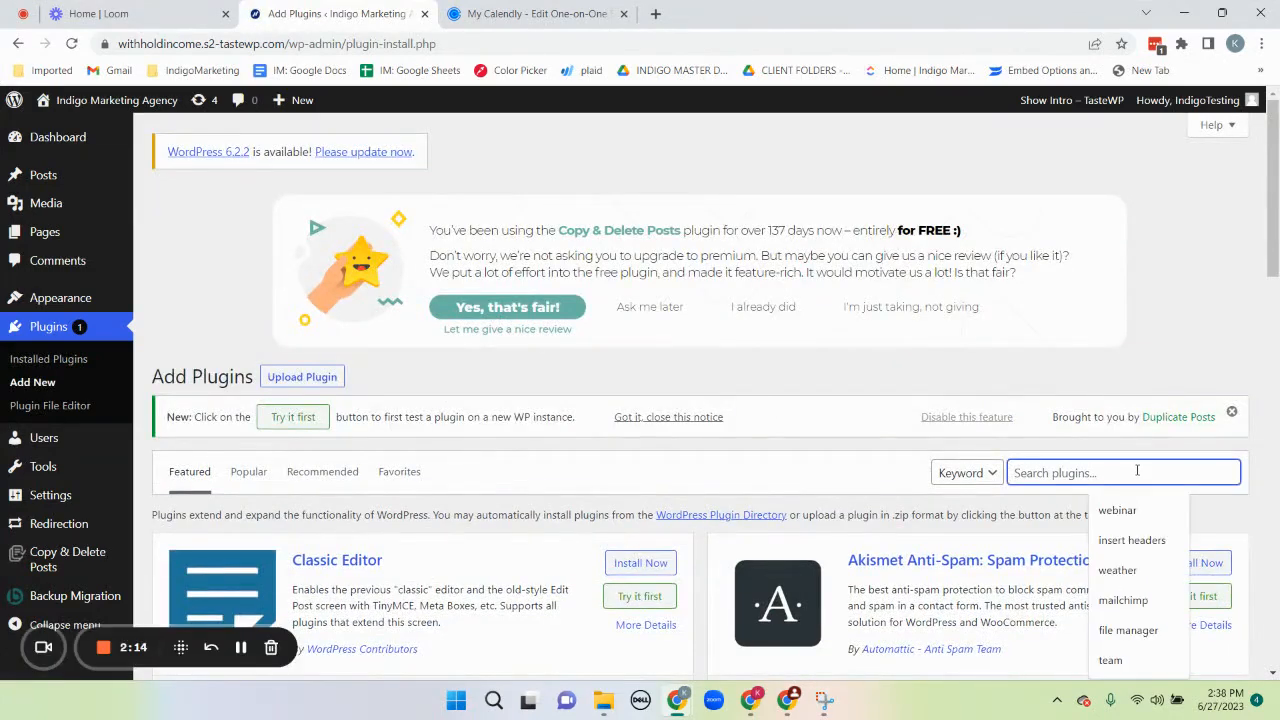
left_click(1124, 541)
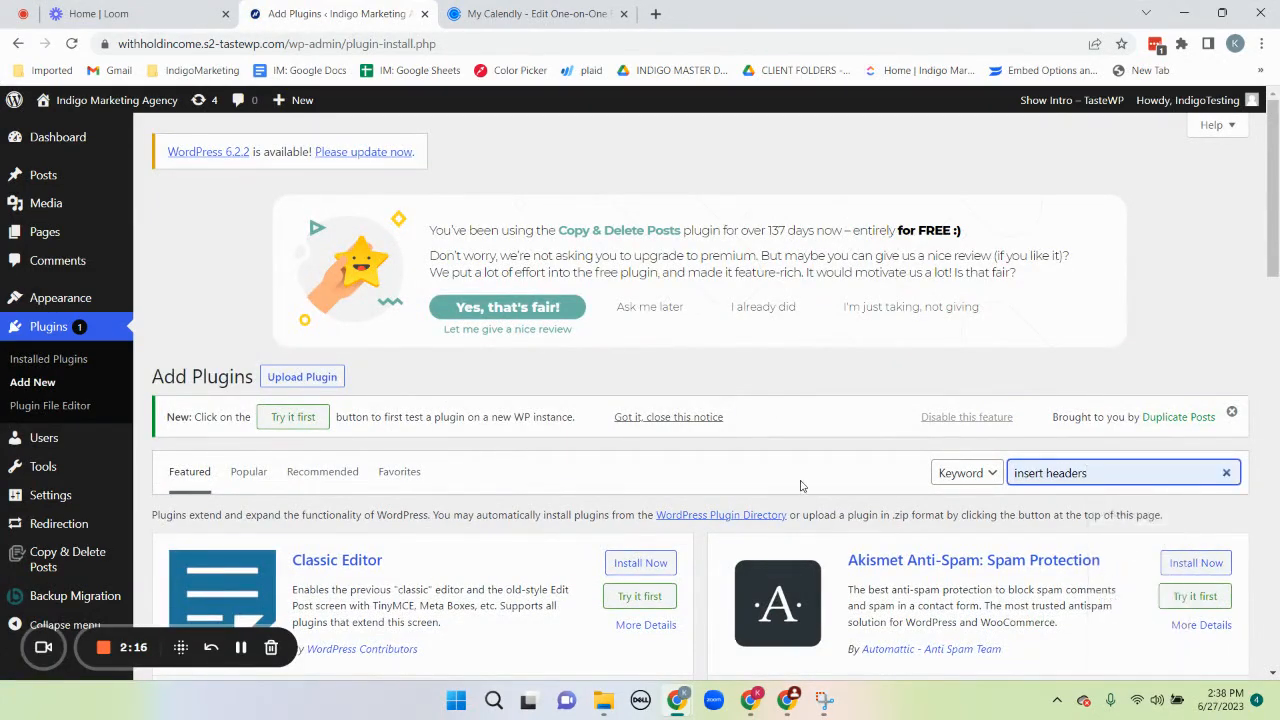
Install and activate the WPCode – Insert Headers and Footers plugin
scroll(800, 484, "down", 2)
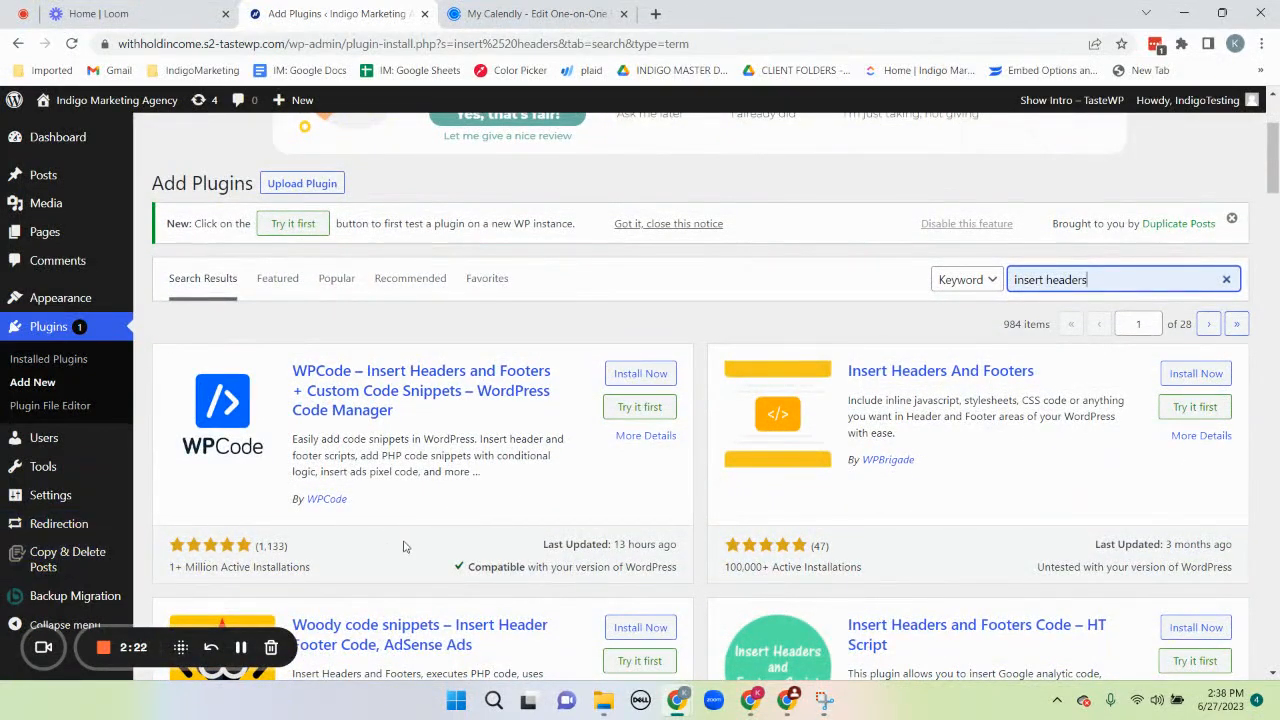
left_click(662, 374)
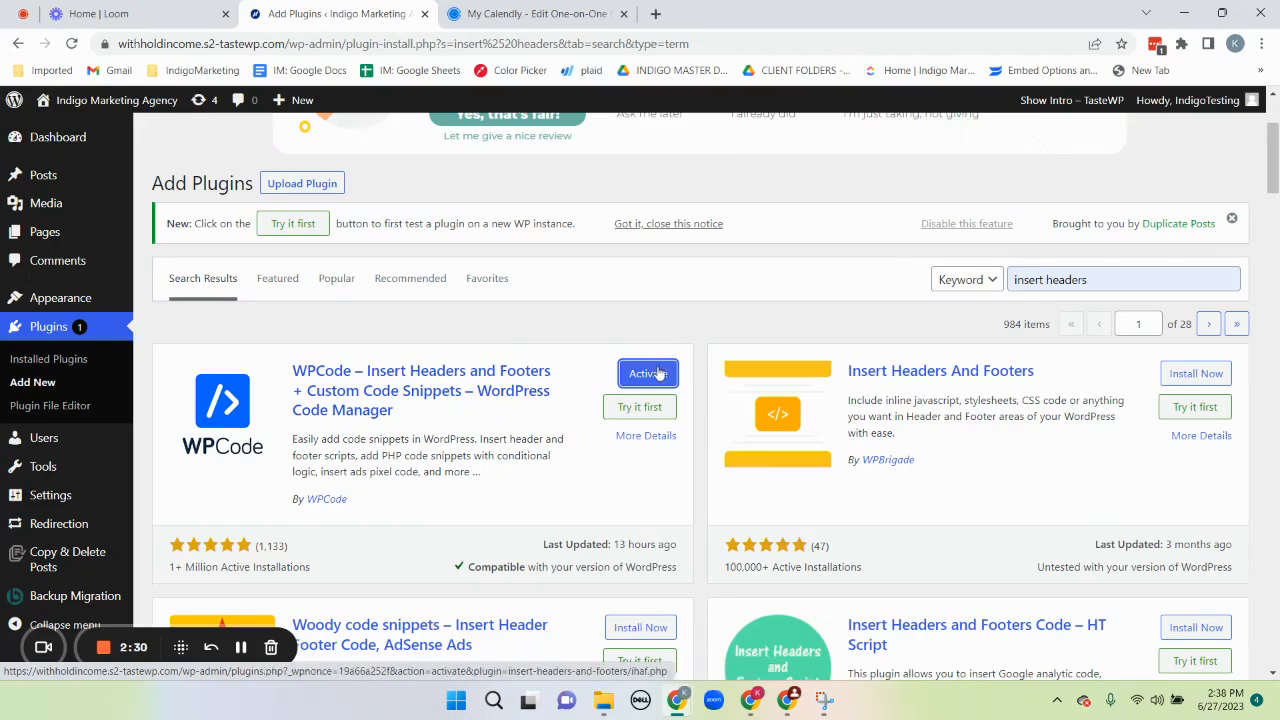
left_click(659, 374)
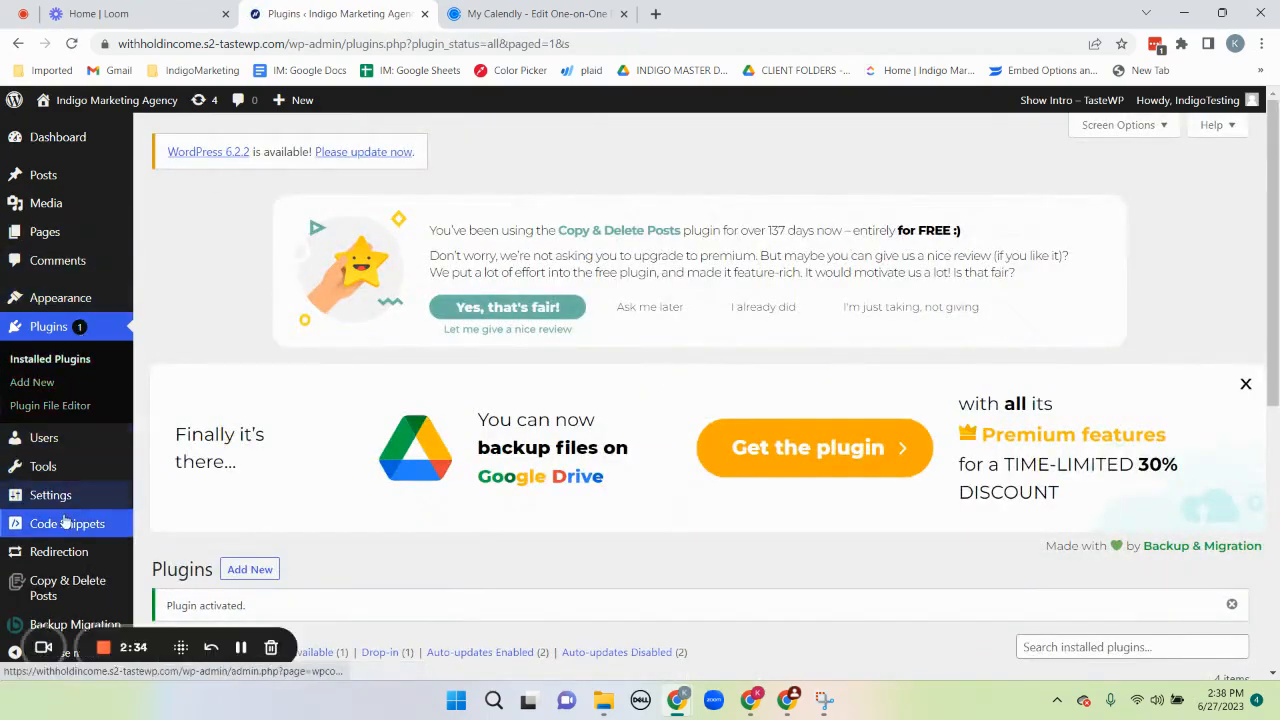
Paste the copied Calendly badge widget code into the Header section of WPCode's Header & Footer page and save the changes
mouse_move(65, 520)
scroll(65, 520, "down", 1)
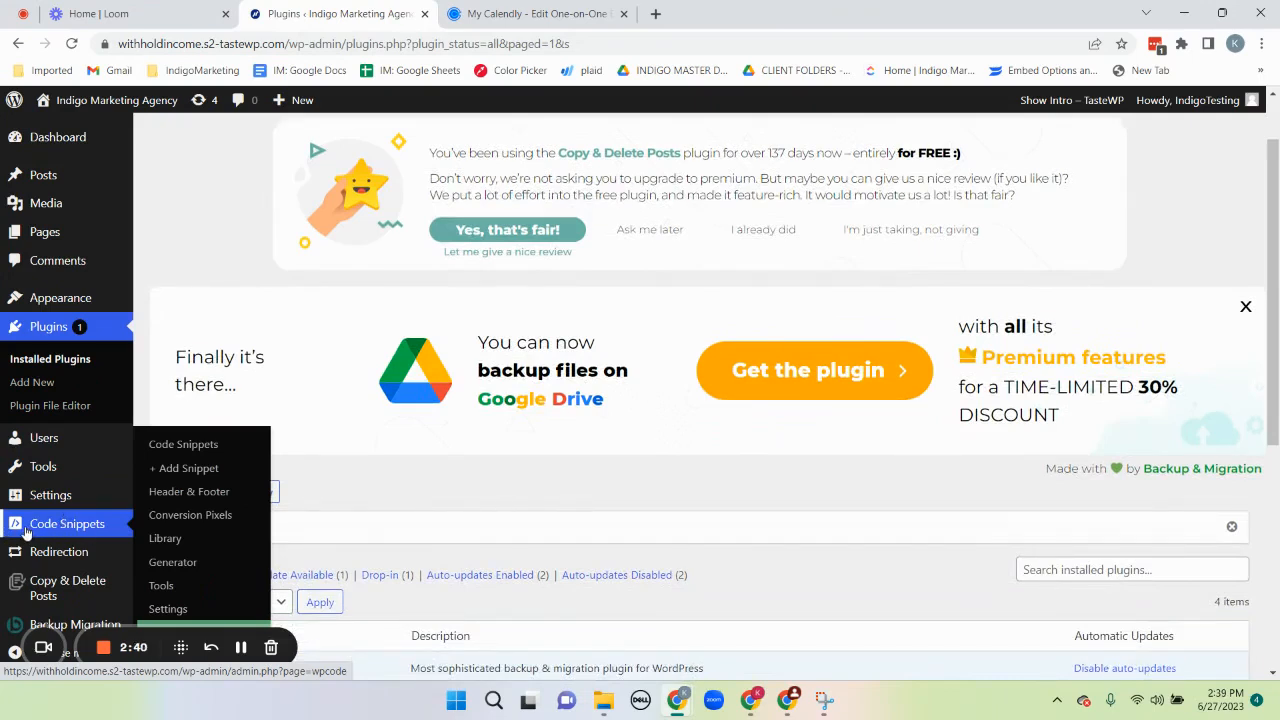
left_click(166, 496)
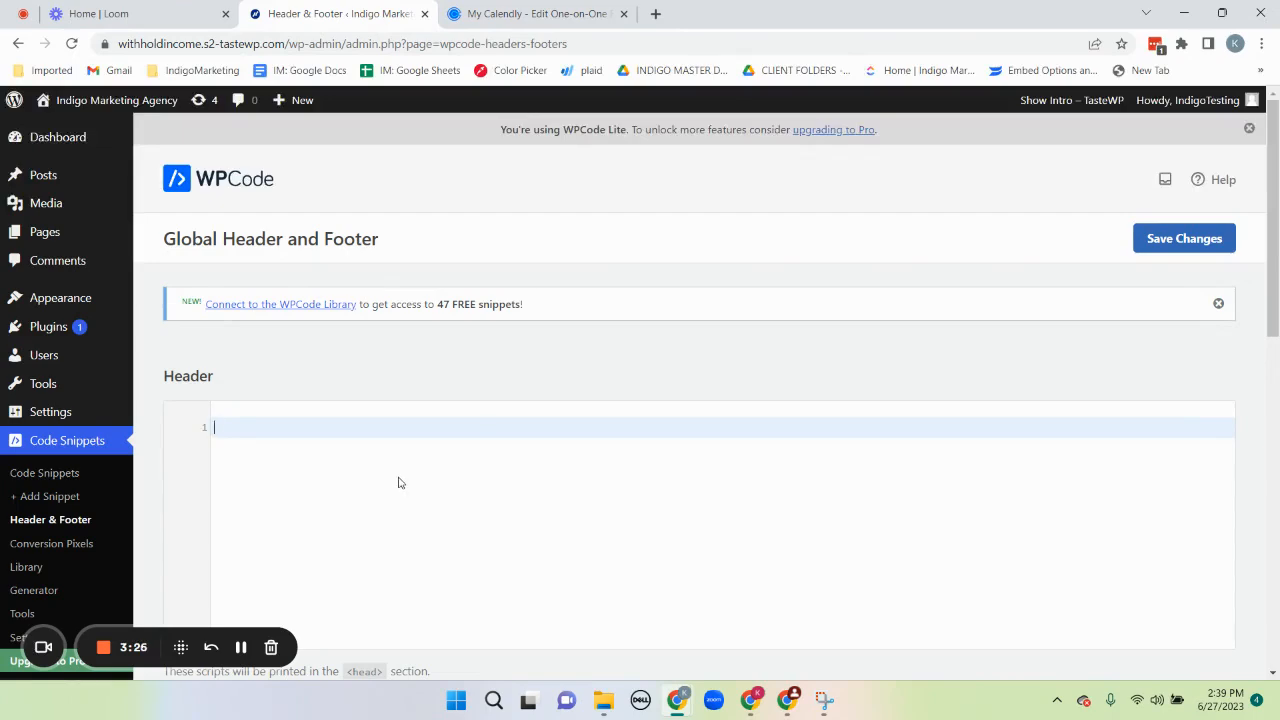
type("<!-- Calendly badge widget begin --> <link href=\"https://assets.calendly.com/assets/external/widget.css\" rel=\"stylesheet\"> <script src=\"https://assets.calendly.com/assets/external/widget.js\" type=\"text/javascript\" async></script> <script type=\"text/javascript\">window.onload = function() { Calendly.initBadgeWidget({ url: 'https://calendly.com/support-1829/15min', text: 'Schedule Now', color: '#0069ff', textColor: '#ffffff', branding: undefined }); }</script> <!-- Calendly badge widget end -->")
scroll(398, 480, "down", 1)
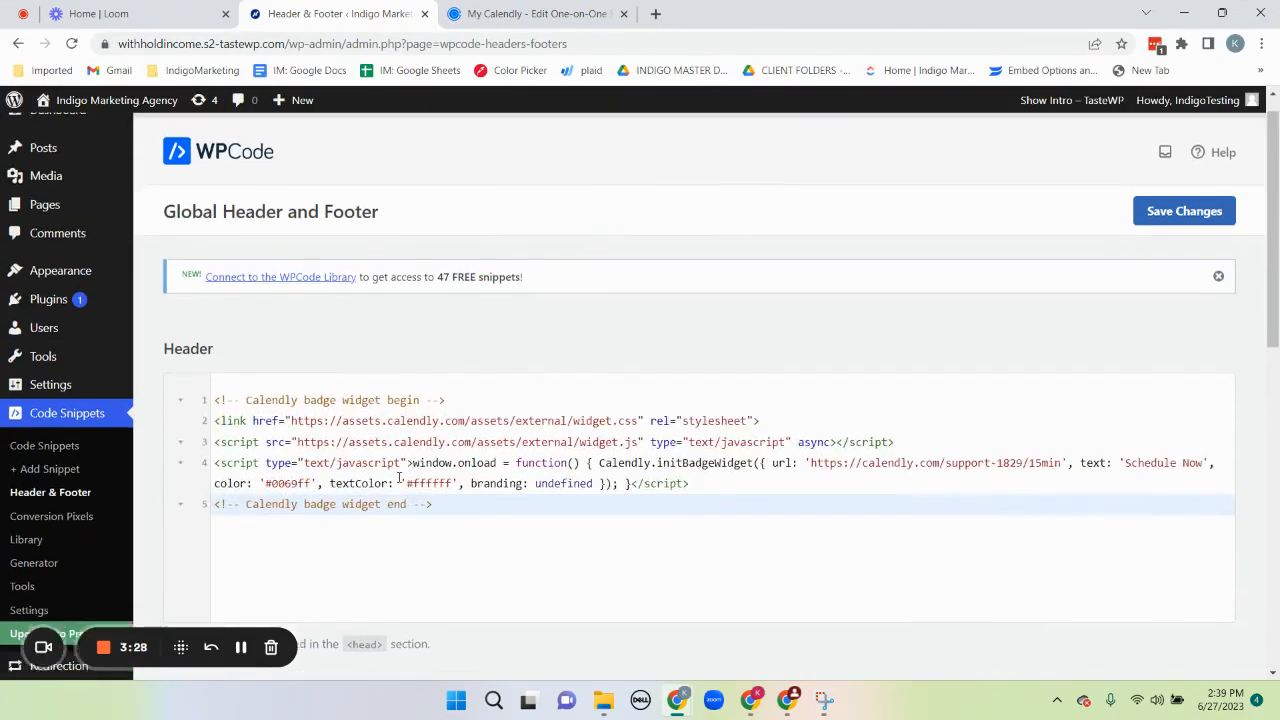
scroll(398, 480, "down", 1)
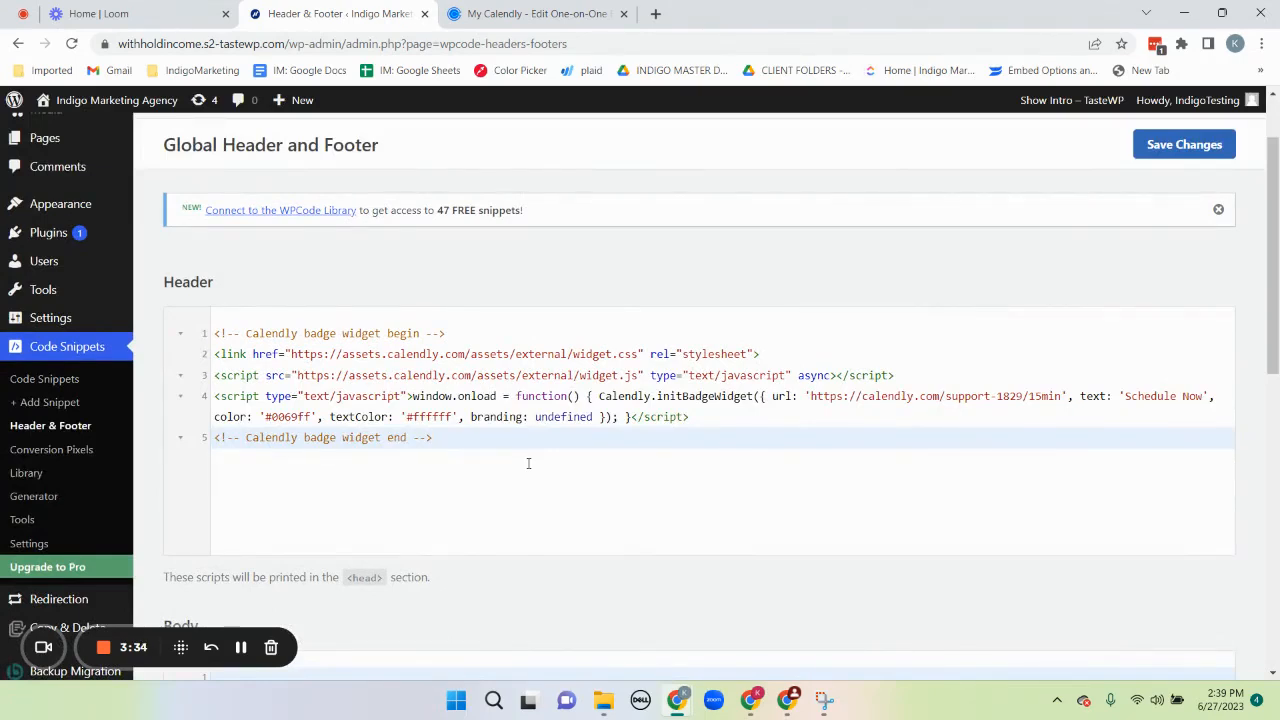
left_click(1163, 147)
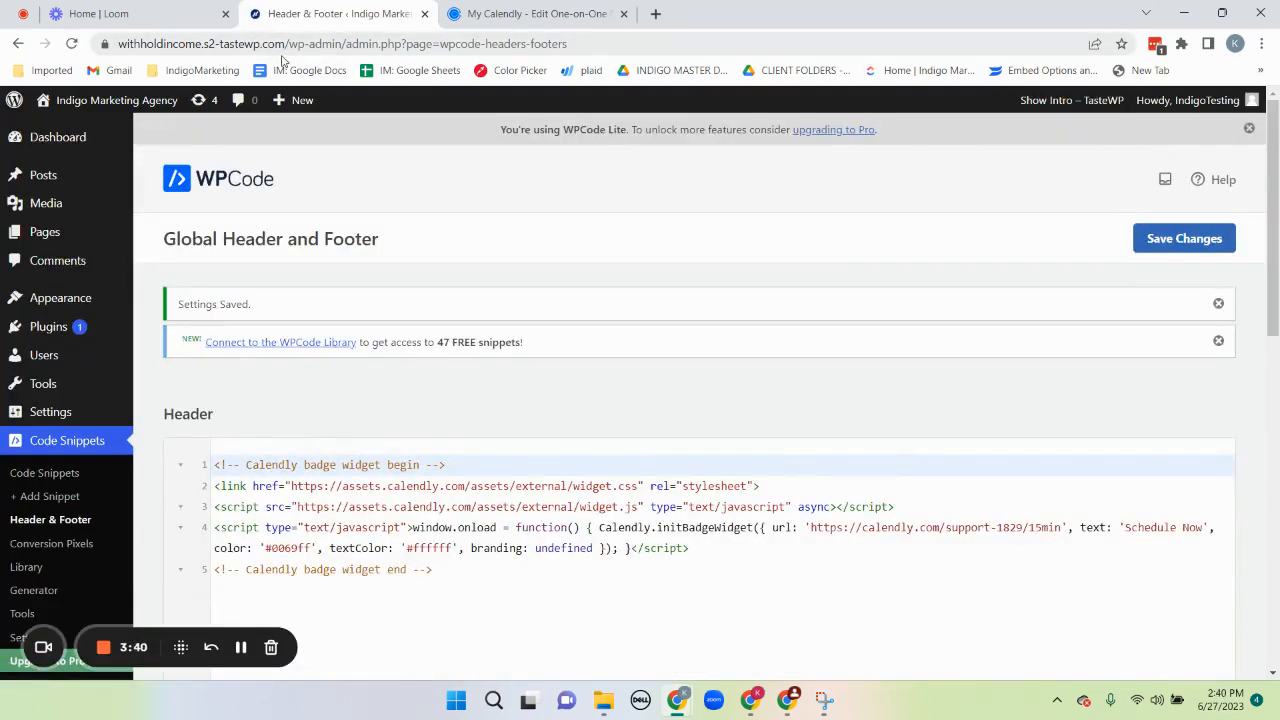
Open the site's home page, withholdincome.s2-tastewp.com, in a new browser tab
left_click_drag(288, 45, 60, 44)
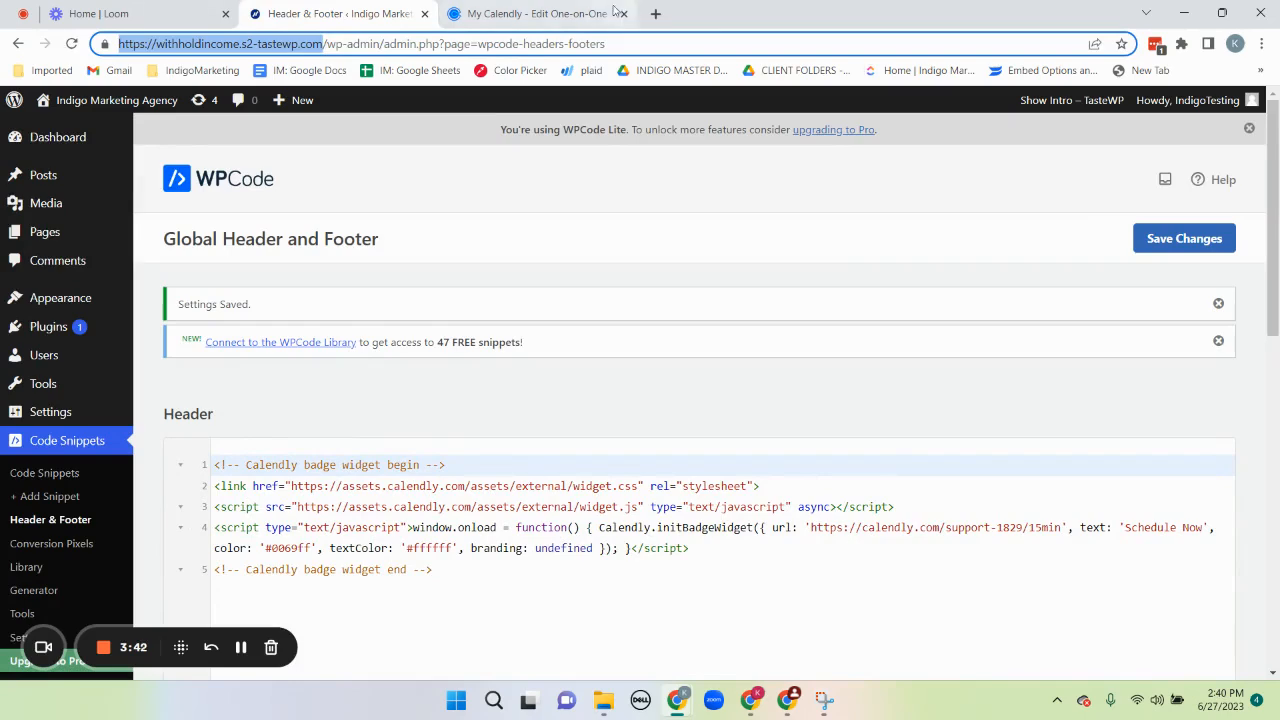
left_click(656, 14)
type("withholdincome.s2-tastewp.com")
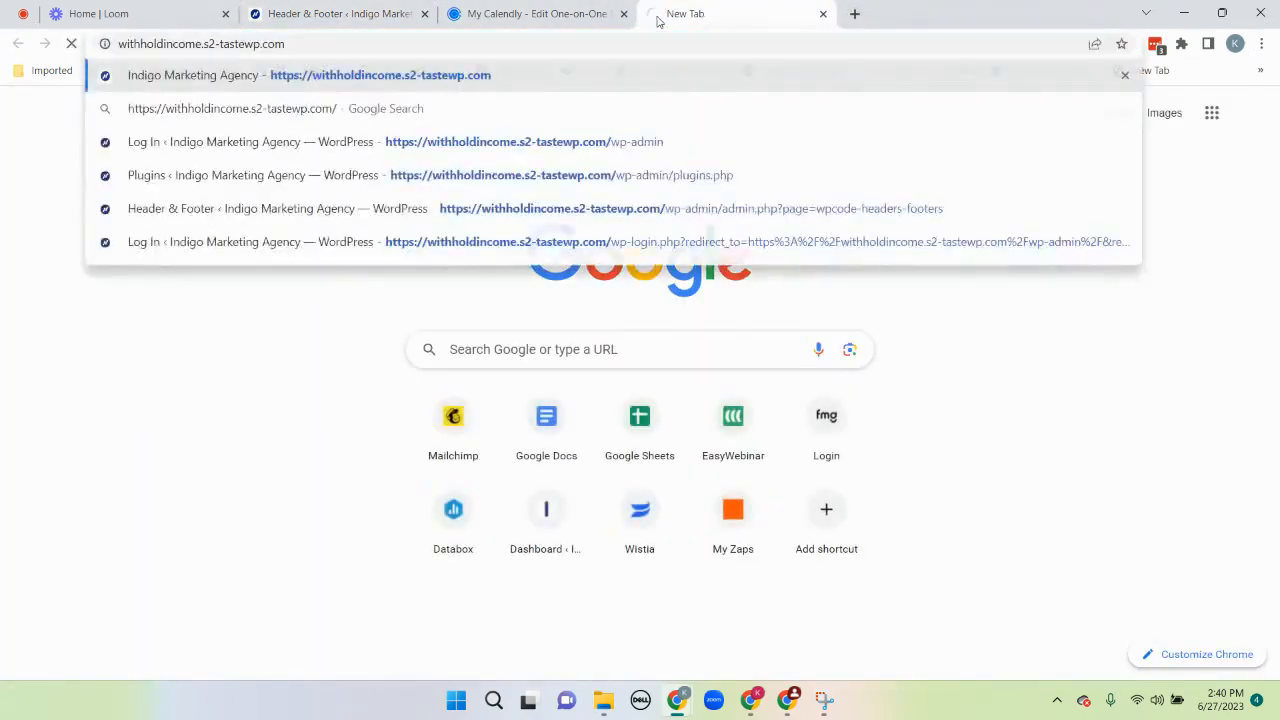
key("Return")
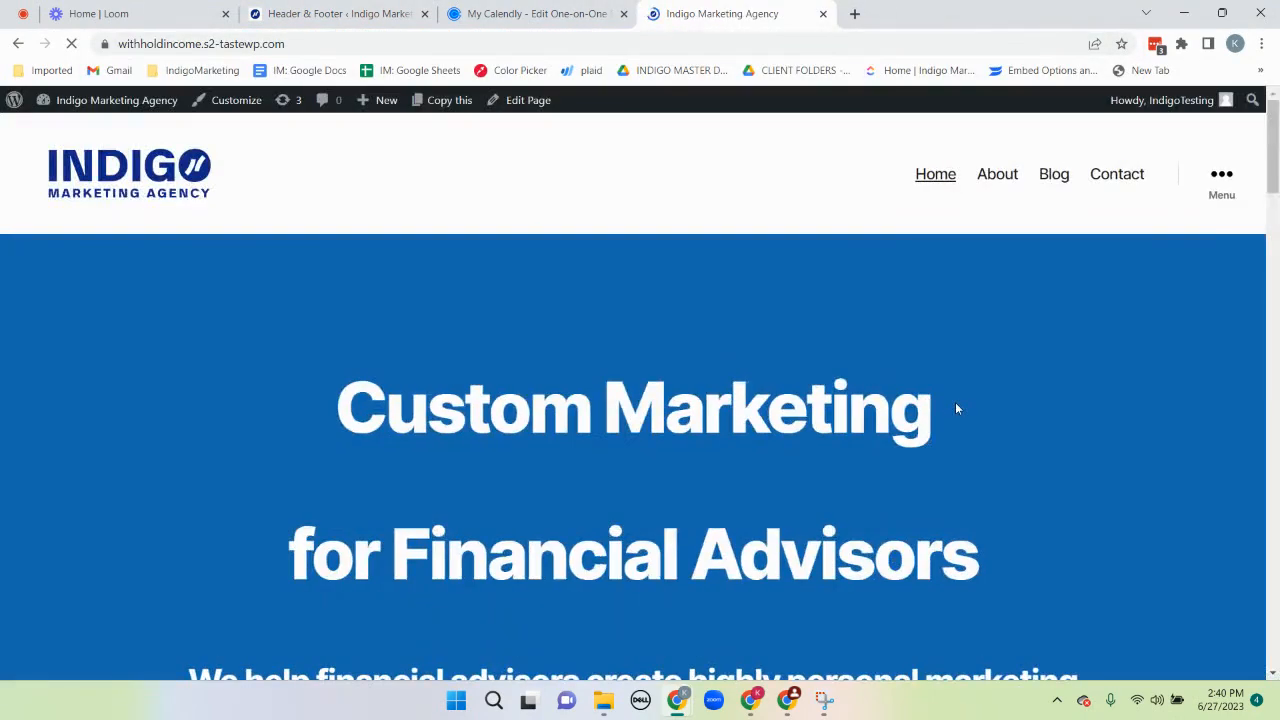
Test the floating Schedule Now button on the home page and look over the Calendly booking popup
scroll(955, 408, "down", 10)
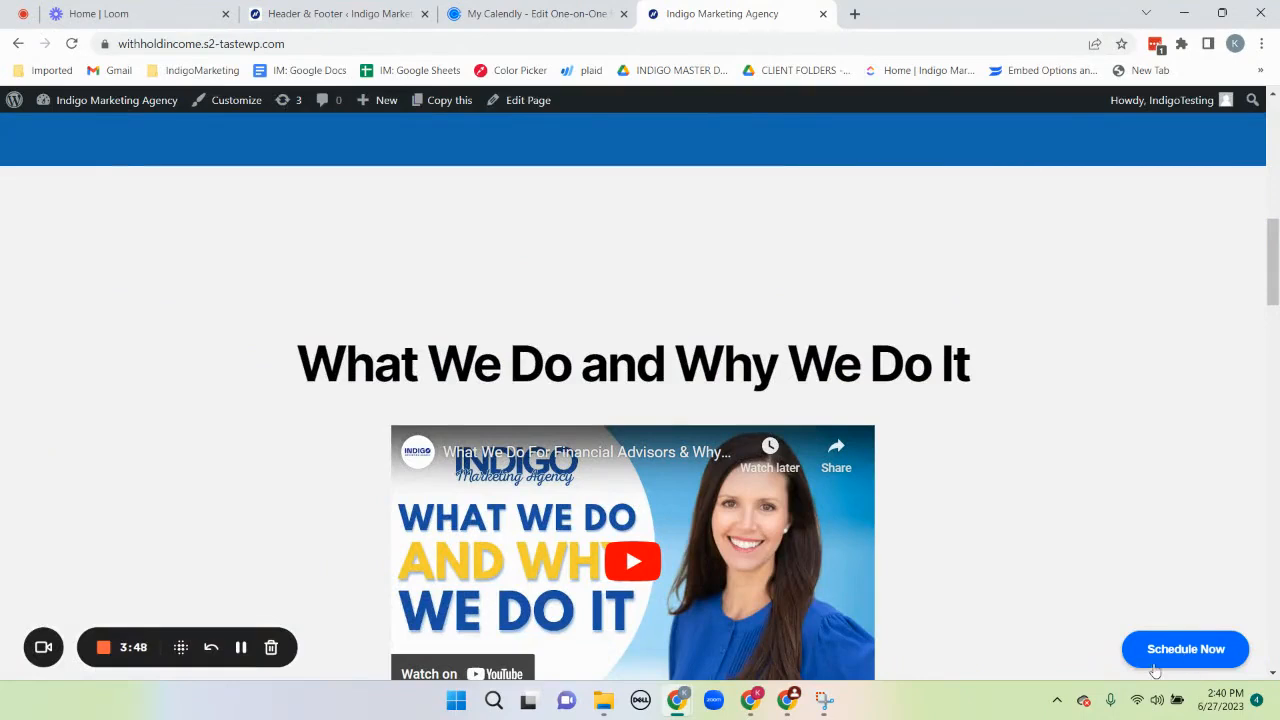
left_click(1186, 659)
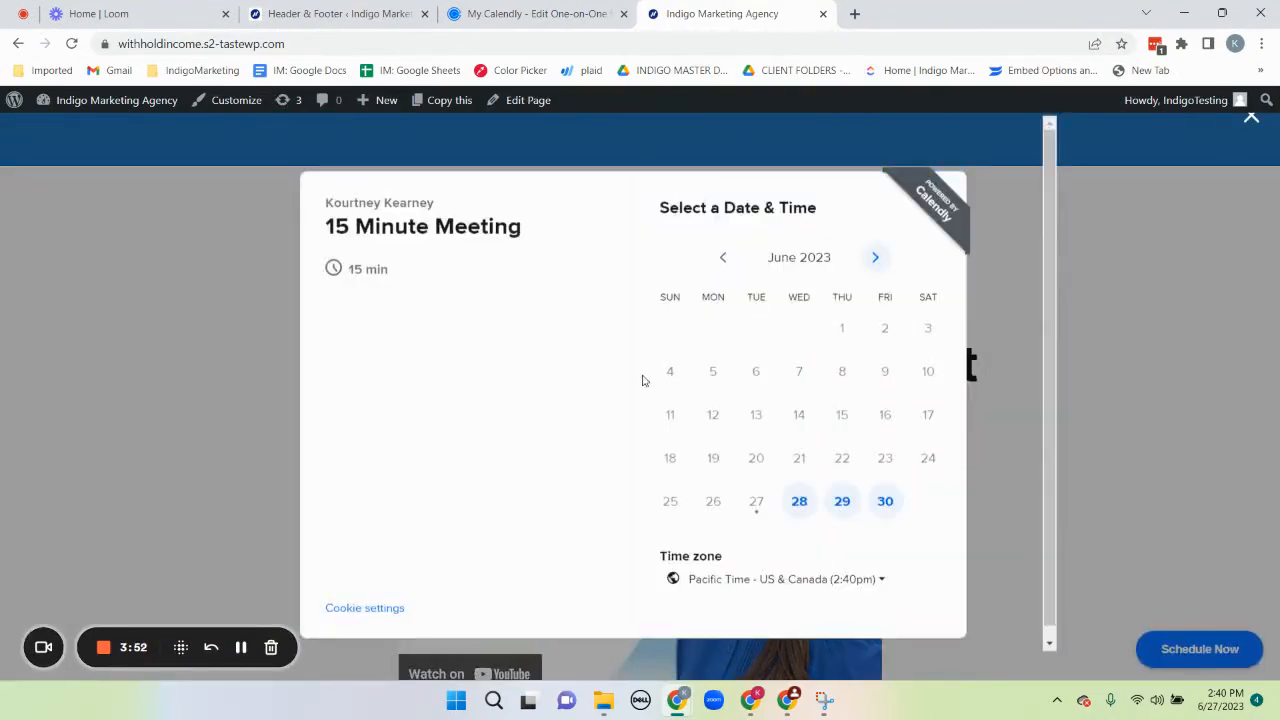
scroll(605, 616, "down", 1)
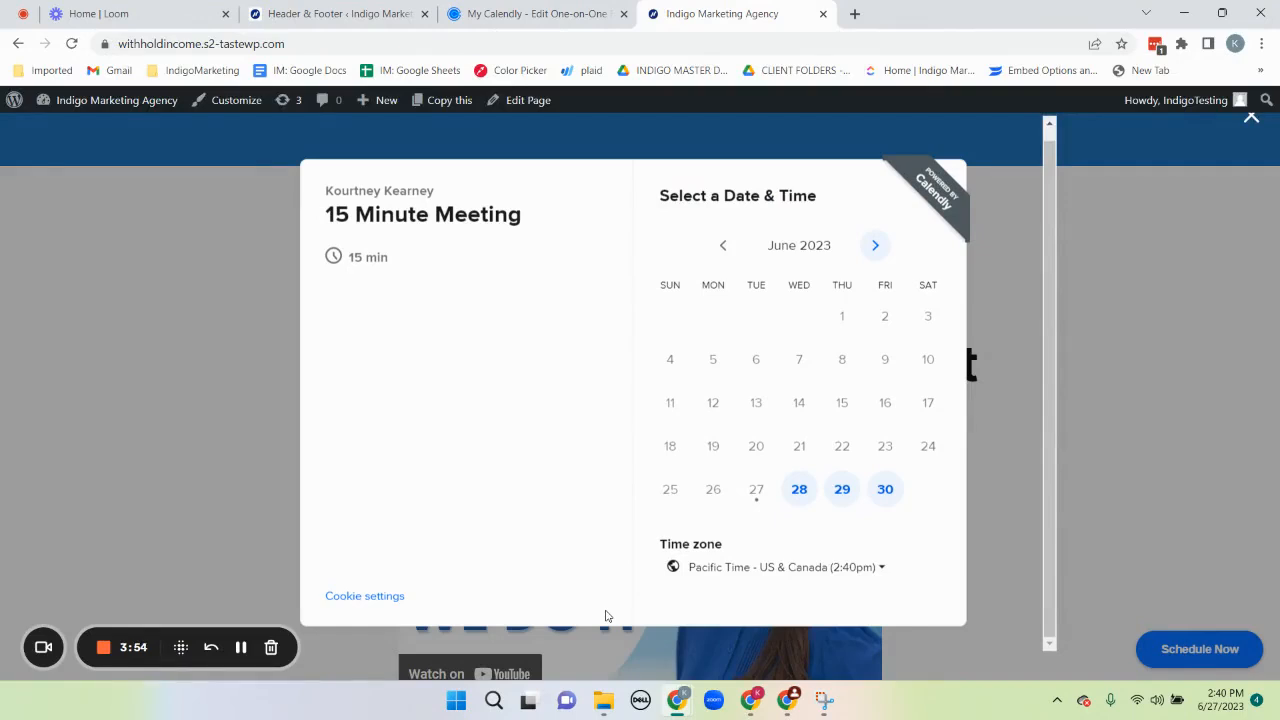